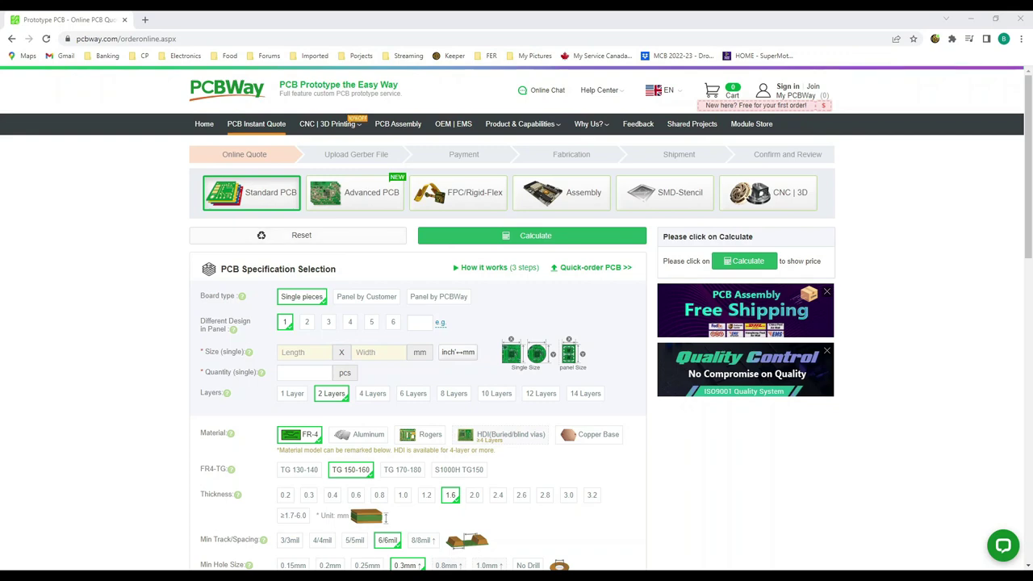
# Open the Quick-order PCB form and upload Gerbers.zip as the board's Gerber file
pyautogui.click(609, 269)
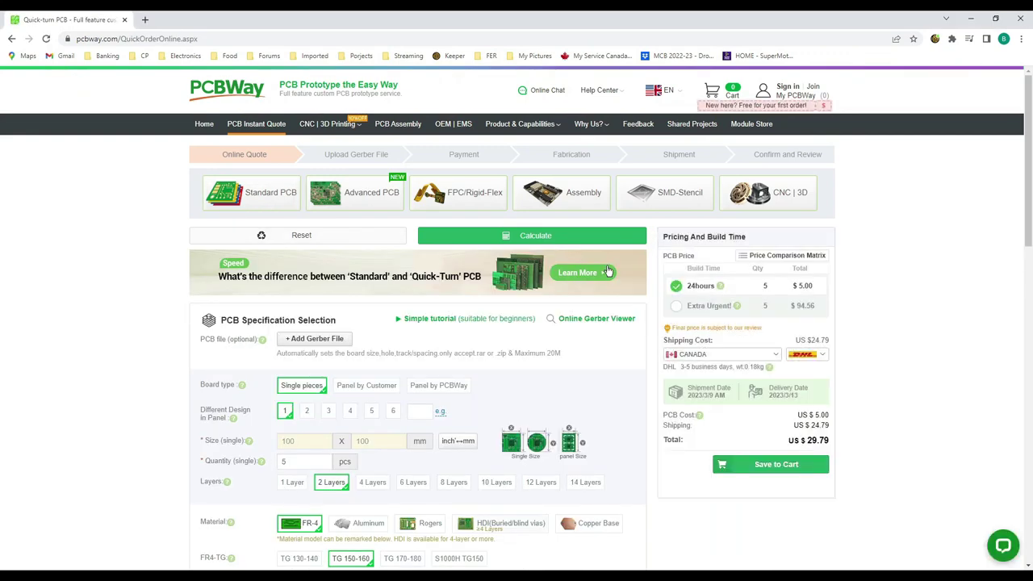
pyautogui.click(315, 340)
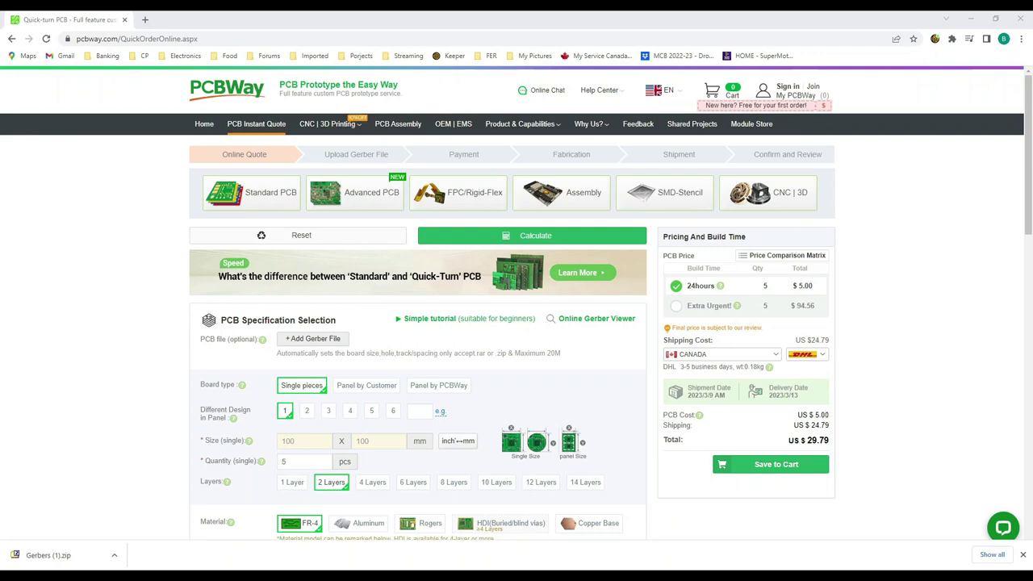
pyautogui.press('Return')
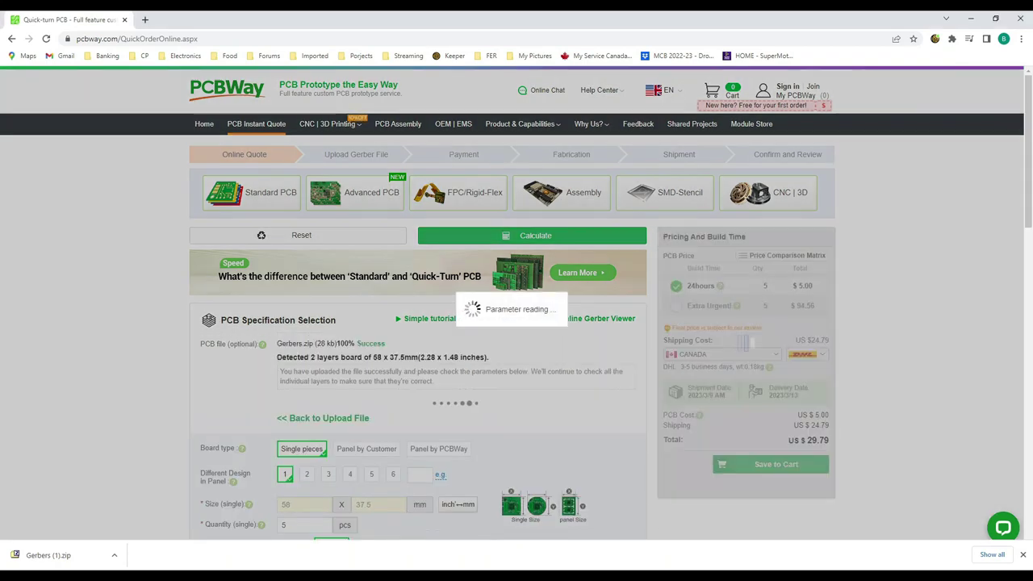
# Try a 4 Layers board to compare its price, and restore the 2 Layers option
pyautogui.scroll(-1, 379, 267)
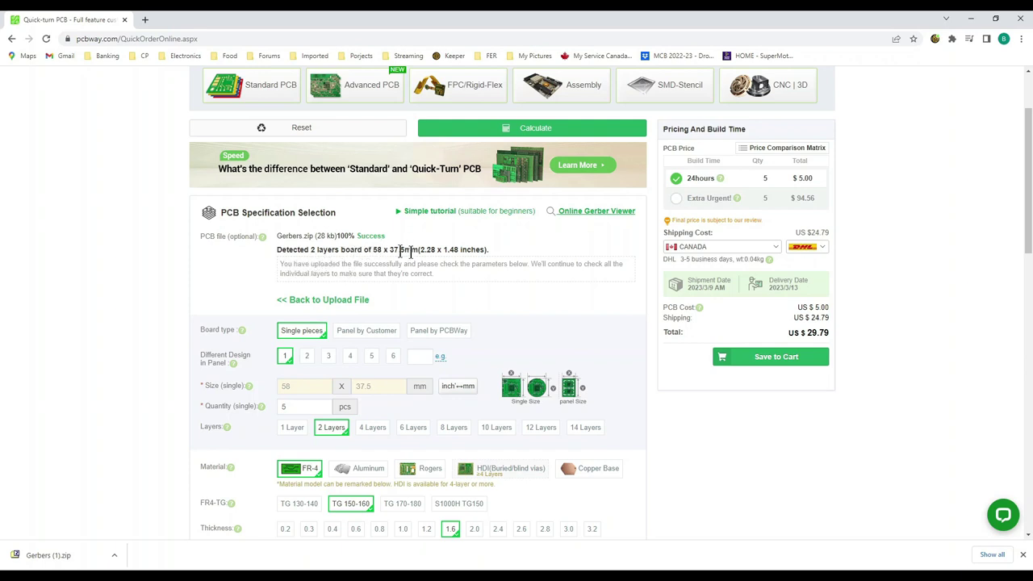
pyautogui.scroll(-1, 457, 286)
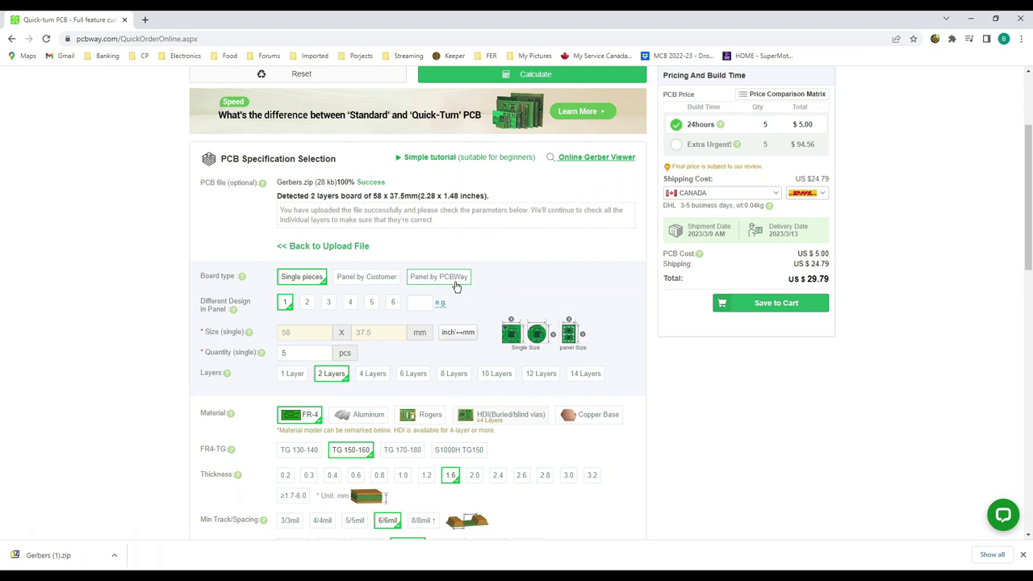
pyautogui.scroll(-2, 457, 286)
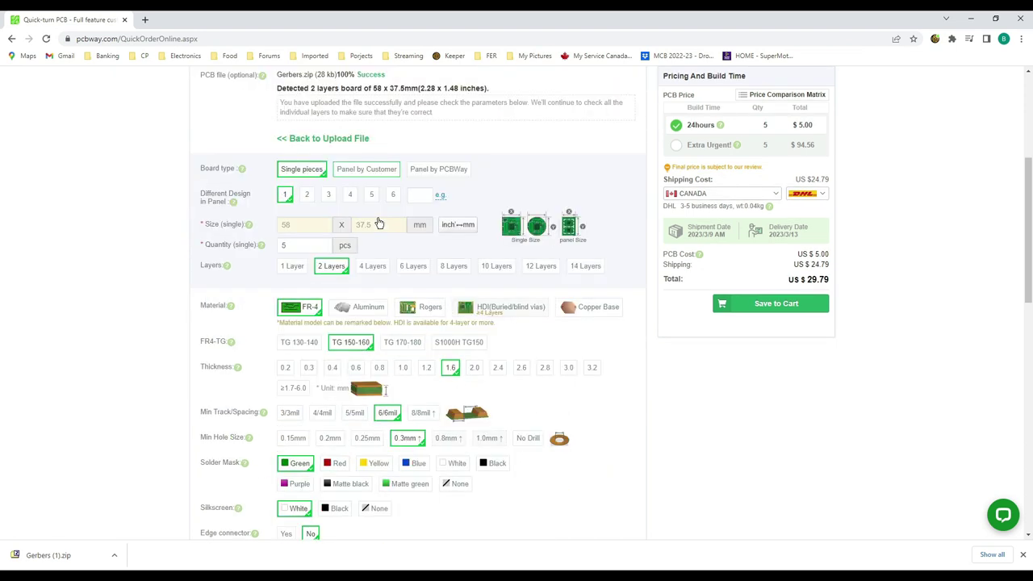
pyautogui.click(377, 271)
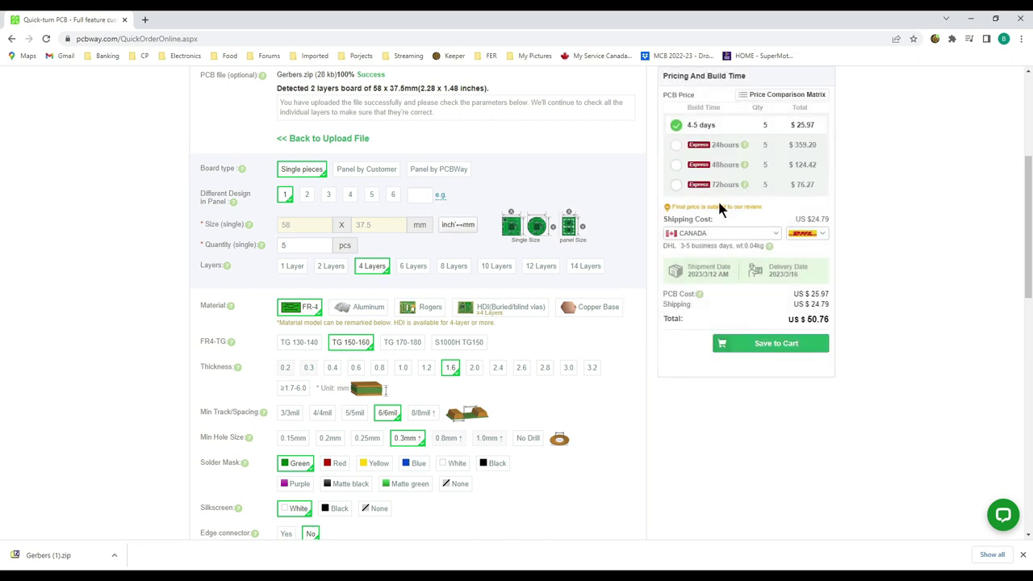
pyautogui.click(331, 266)
# Try board thicknesses of 1.0 and 2.4 mm to compare prices, and restore 1.6 mm
pyautogui.scroll(-1, 218, 255)
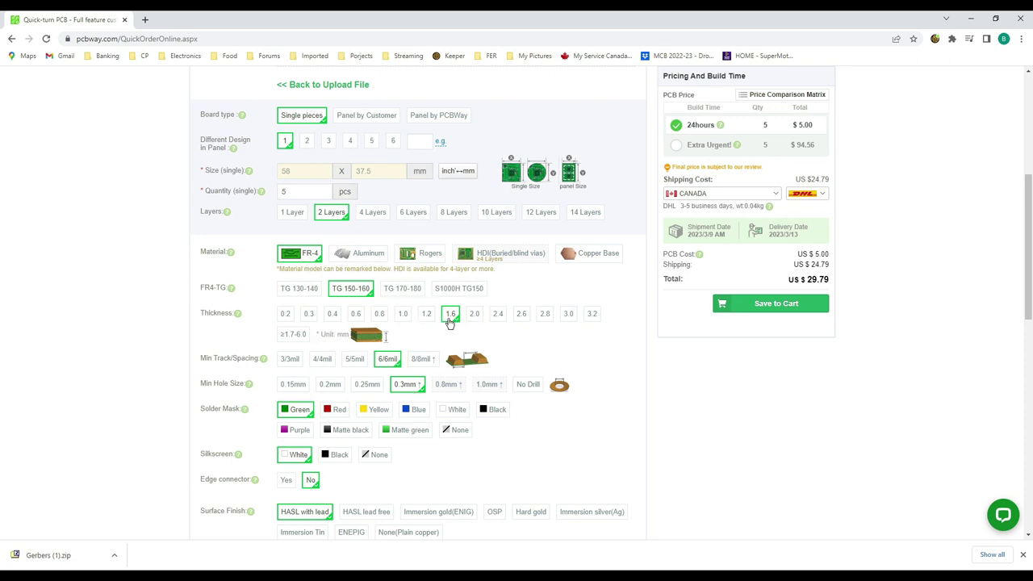
pyautogui.click(404, 315)
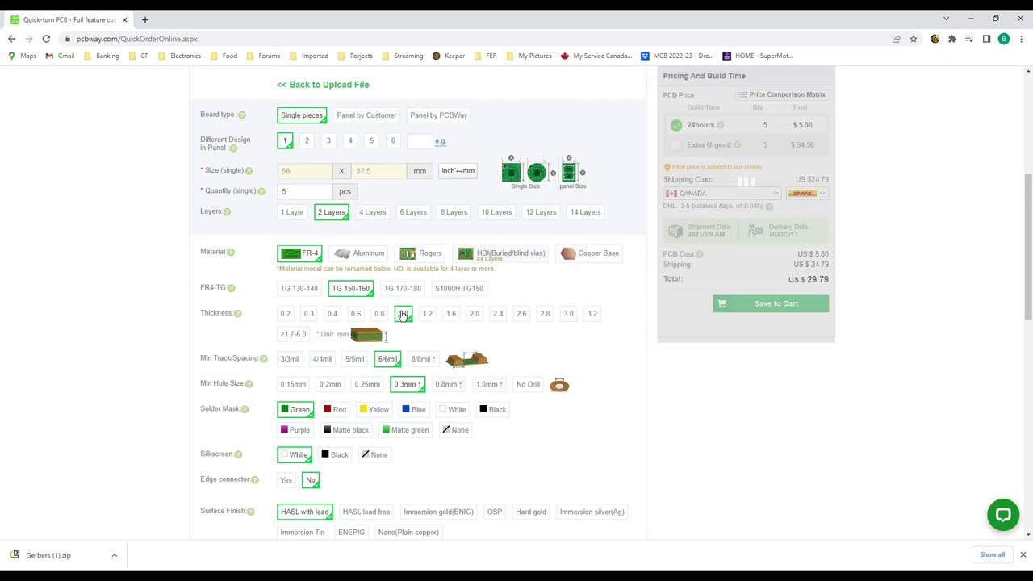
pyautogui.click(496, 319)
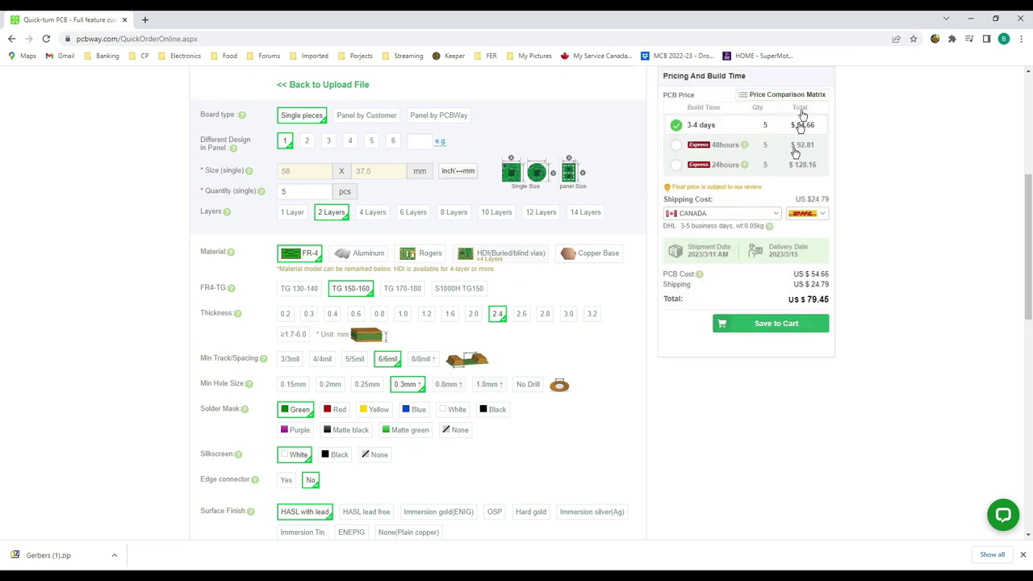
pyautogui.click(452, 315)
# Try 8/8mil track spacing and a 0.15mm minimum hole size, restoring 6/6mil and 0.3mm
pyautogui.scroll(-2, 427, 347)
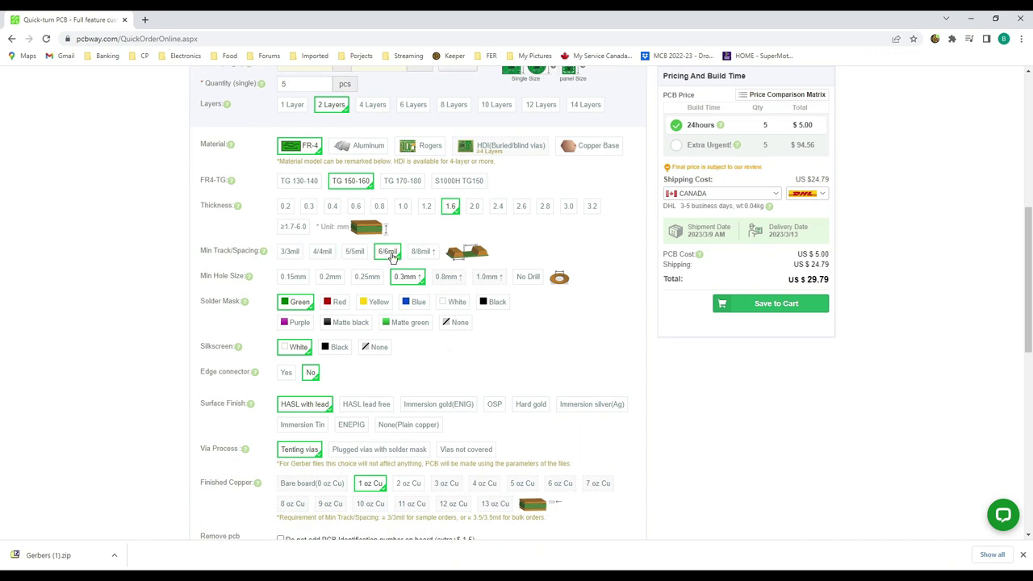
pyautogui.scroll(1, 391, 256)
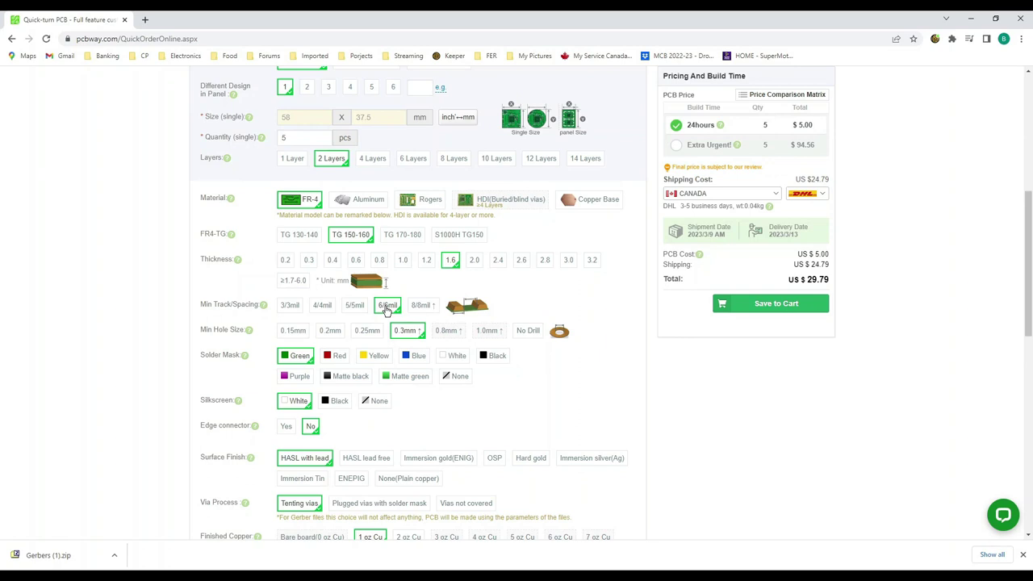
pyautogui.click(423, 306)
pyautogui.click(387, 305)
pyautogui.click(294, 332)
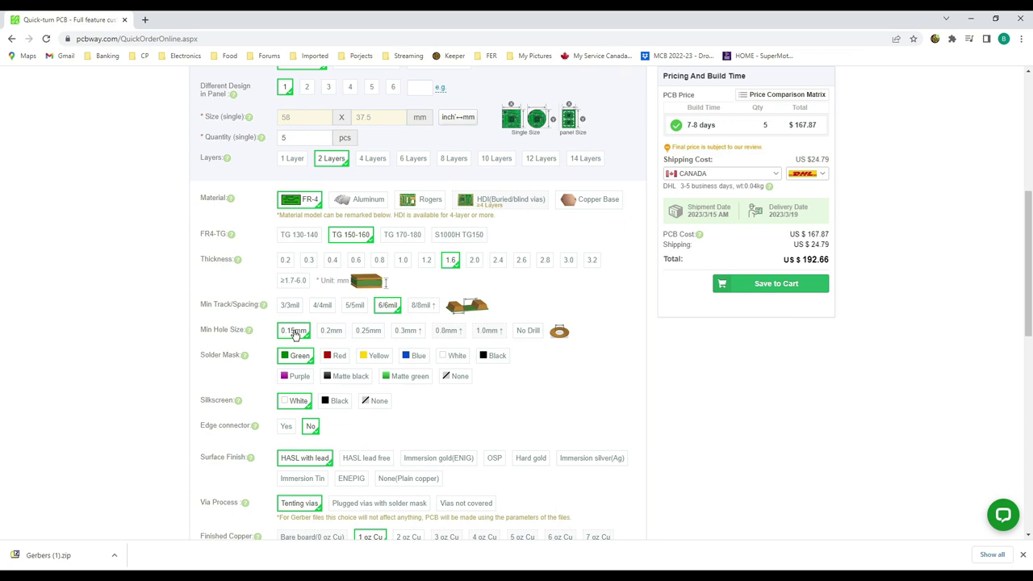
pyautogui.click(408, 331)
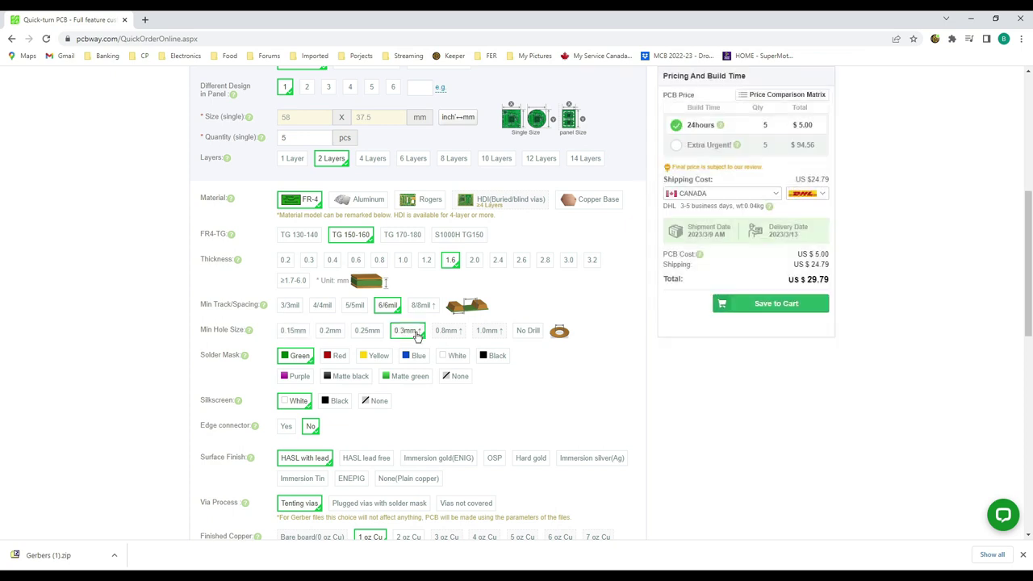
# Set the solder mask color to Red and review the uploaded board's specifications and price
pyautogui.scroll(-1, 417, 337)
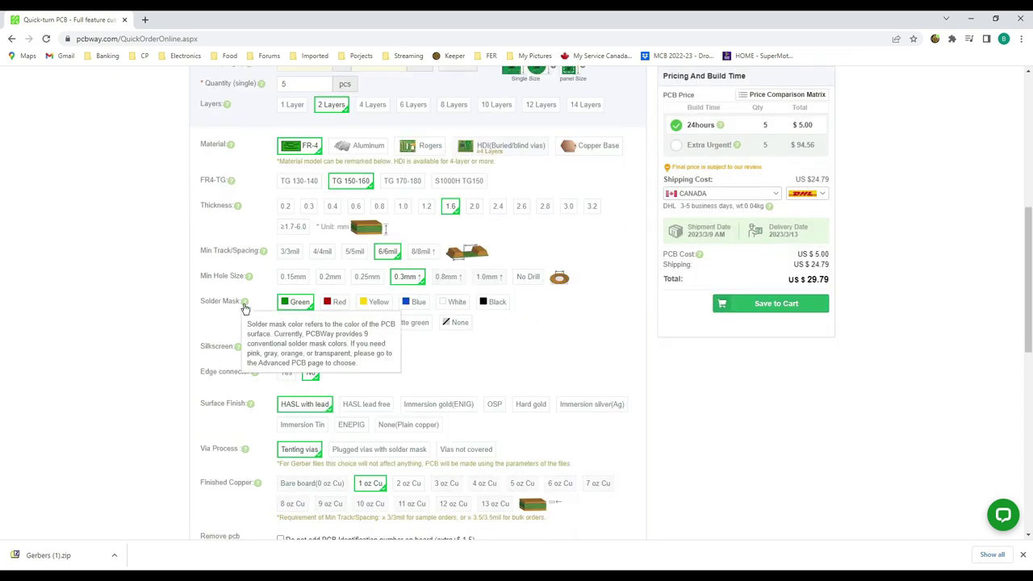
pyautogui.click(331, 304)
pyautogui.scroll(-1, 331, 306)
pyautogui.scroll(3, 451, 269)
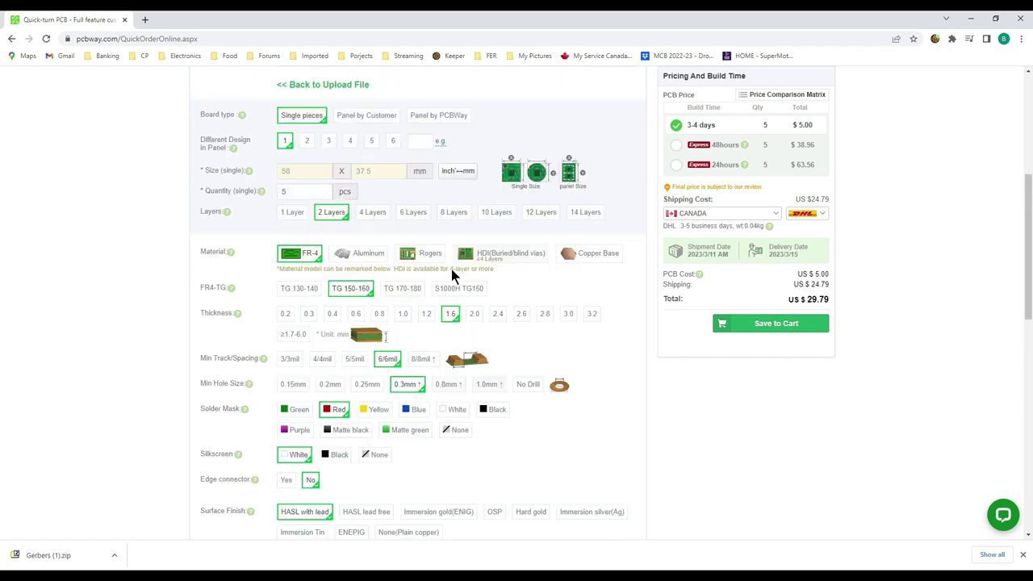
pyautogui.scroll(2, 480, 220)
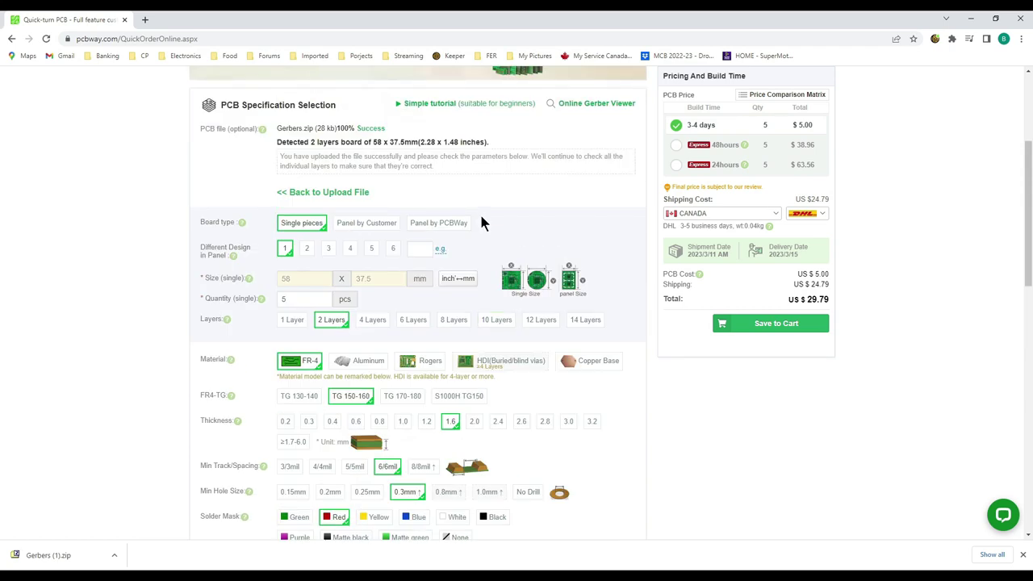
# Try the Immersion gold(ENIG) surface finish for the board
pyautogui.scroll(-5, 482, 224)
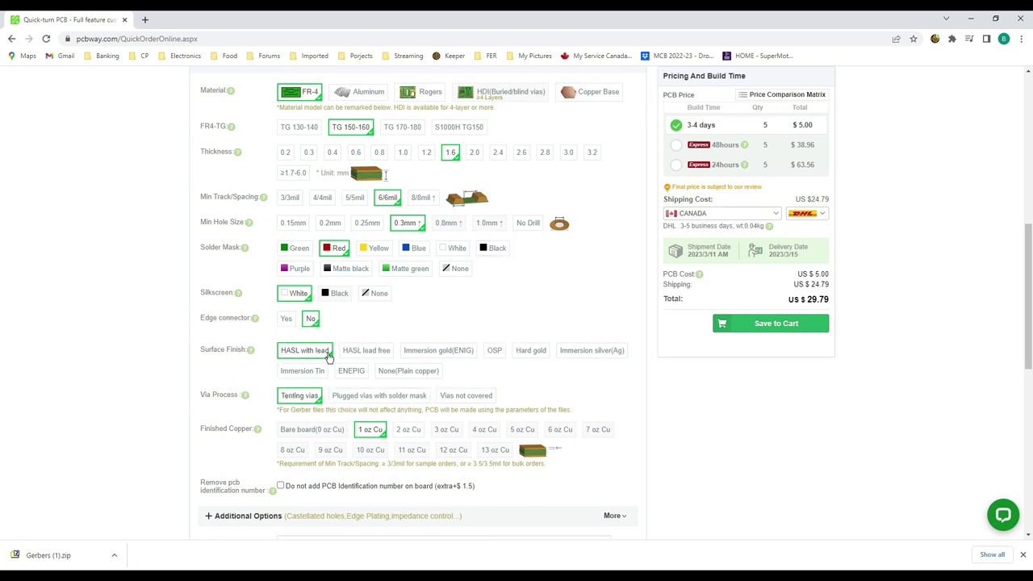
pyautogui.click(438, 350)
# Set the minimum track spacing to 8/8mil with ePacket shipping, and save the board to the cart
pyautogui.scroll(-1, 327, 436)
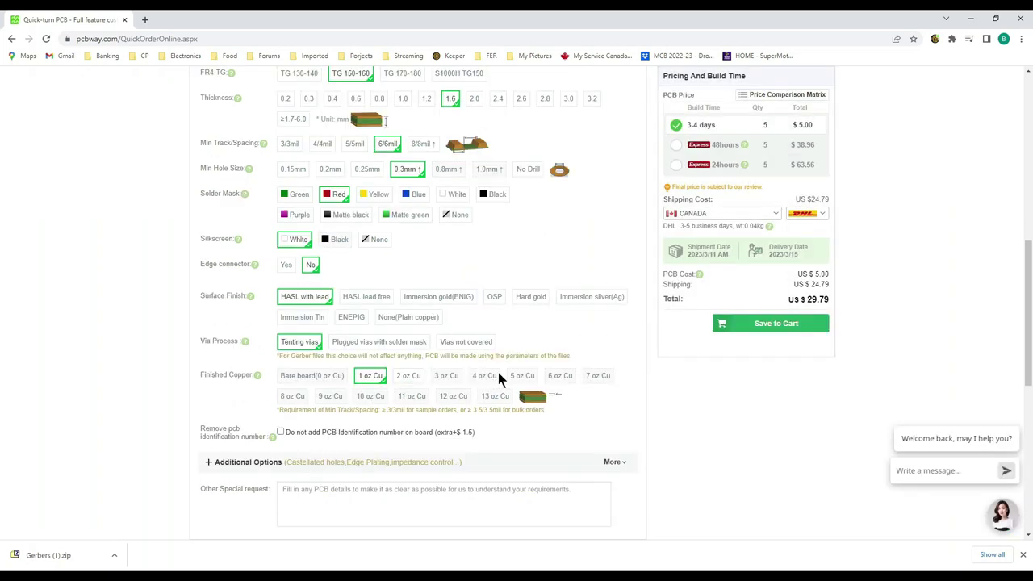
pyautogui.click(370, 386)
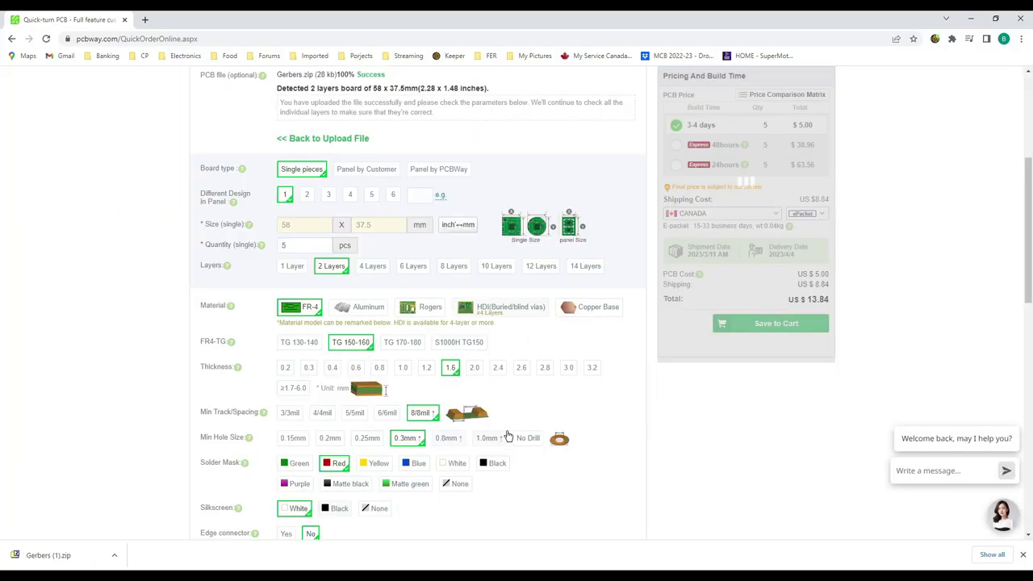
pyautogui.click(789, 324)
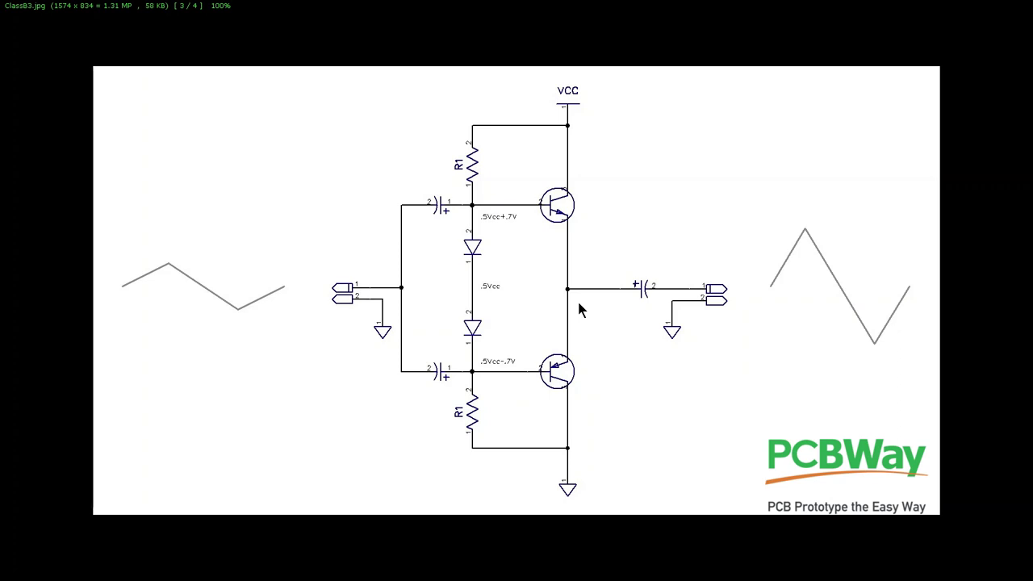
# Advance to the next circuit image, and switch from the Class AB schematic to the ClassAB.dip layout in PCB Layout
pyautogui.press('Right')
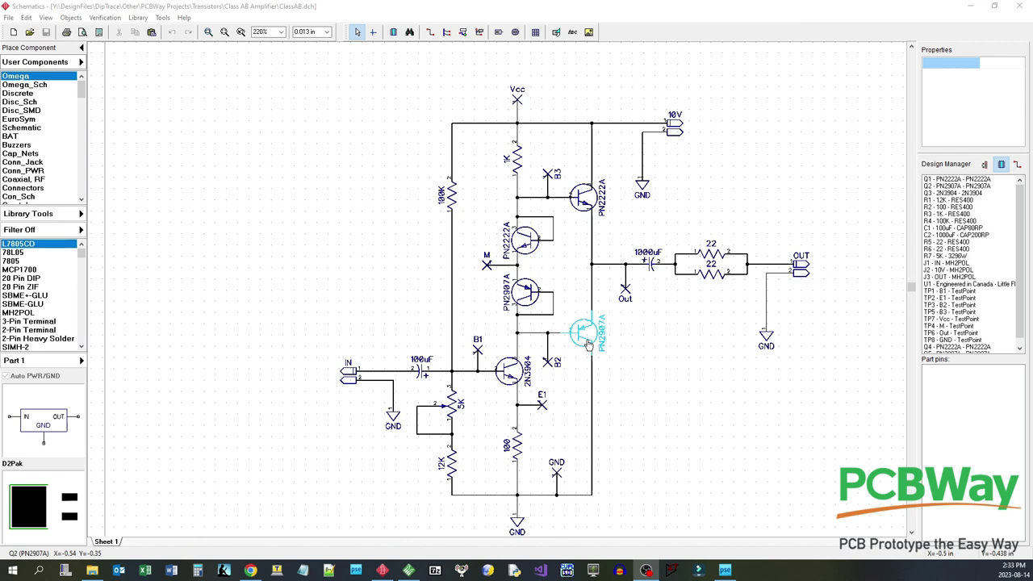
pyautogui.moveTo(410, 571)
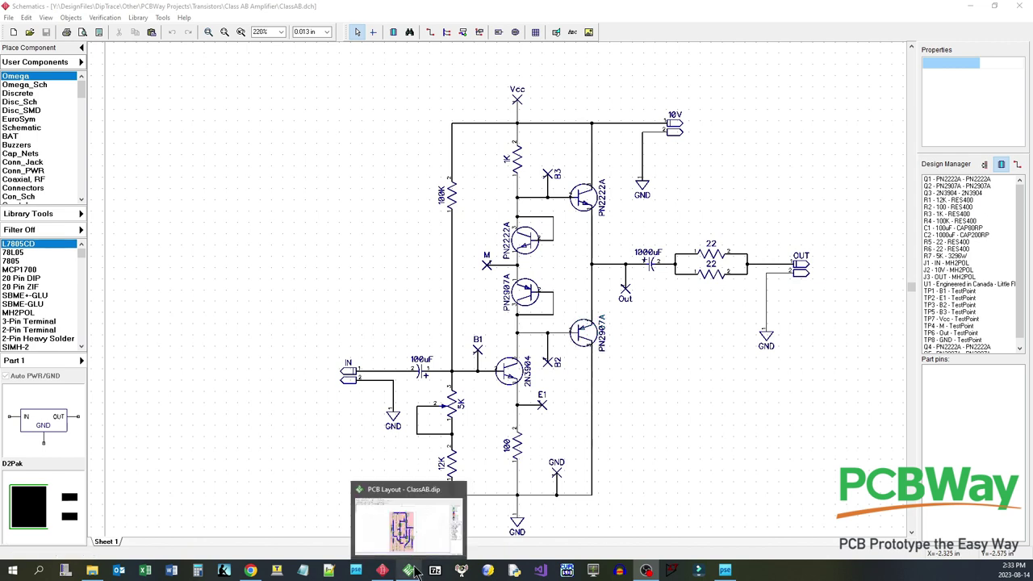
pyautogui.click(408, 542)
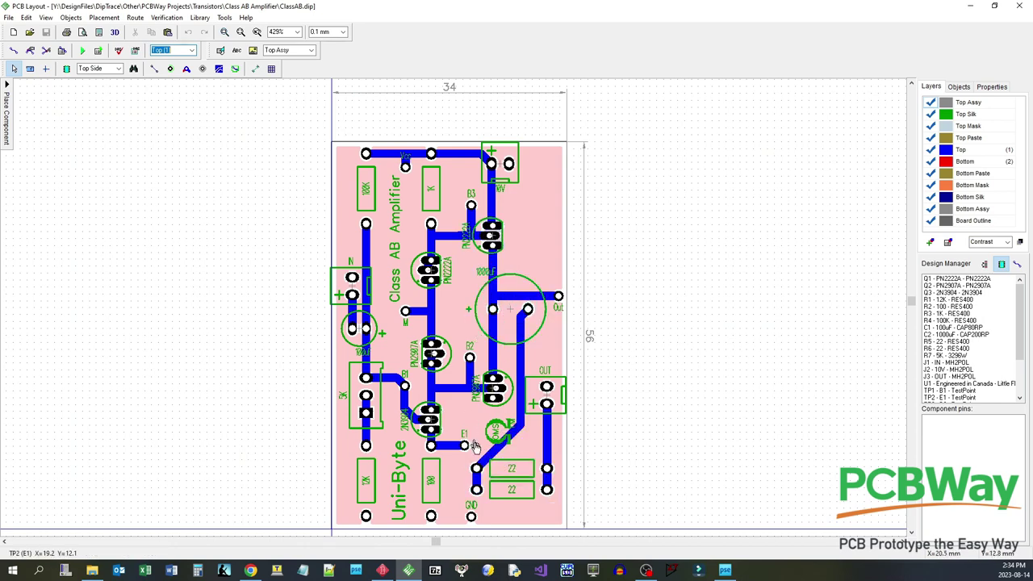
# View the Bottom copper layer of the Class AB amplifier board, and switch back to the Top layer
pyautogui.click(185, 51)
pyautogui.click(182, 70)
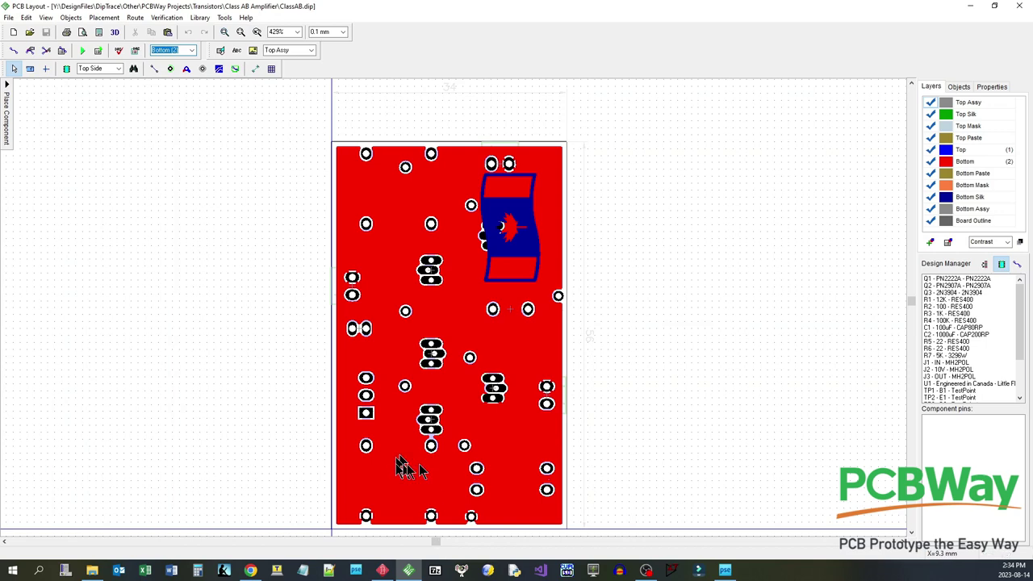
pyautogui.click(193, 51)
pyautogui.click(174, 60)
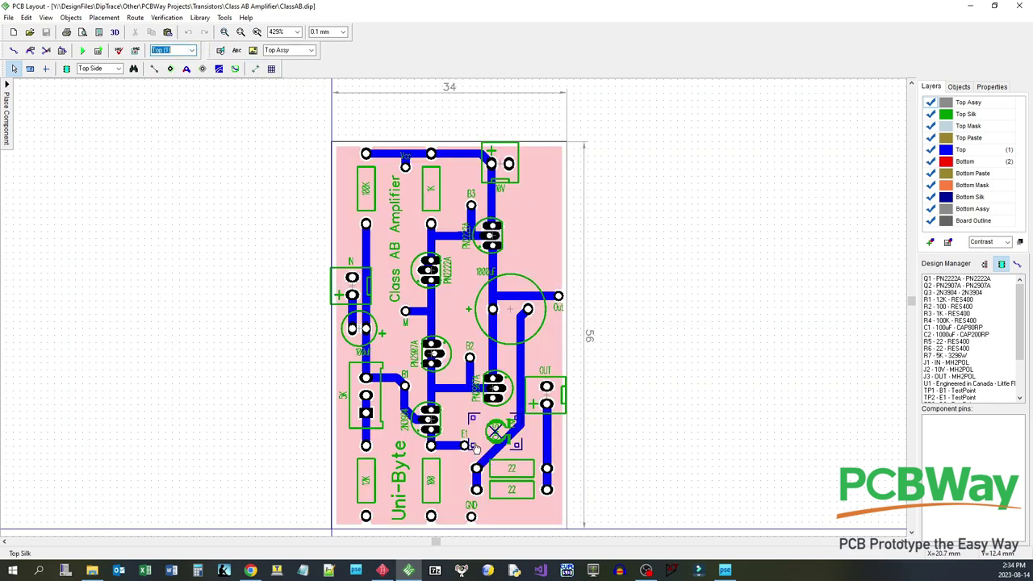